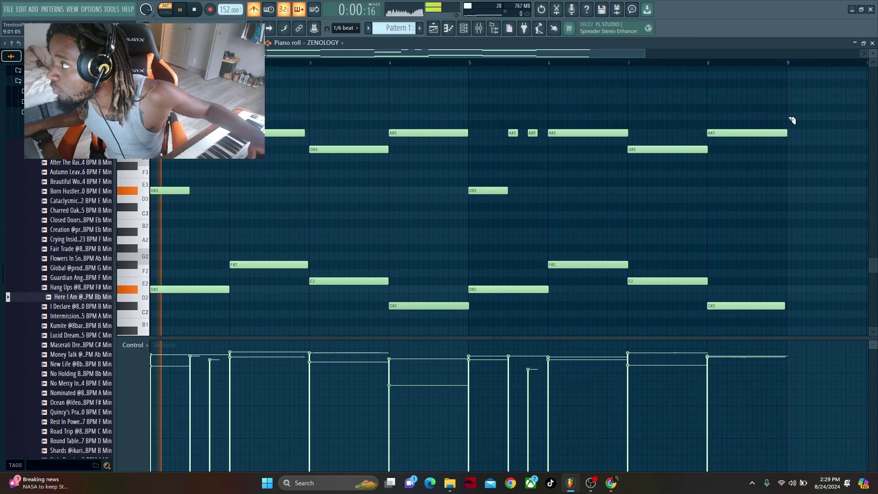
Open the ZENOLOGY instrument playing the Cello patch from the channel rack and bring up its patch selection
{"action": "left_click_drag", "start_coordinate": [788, 115], "coordinate": [793, 338]}
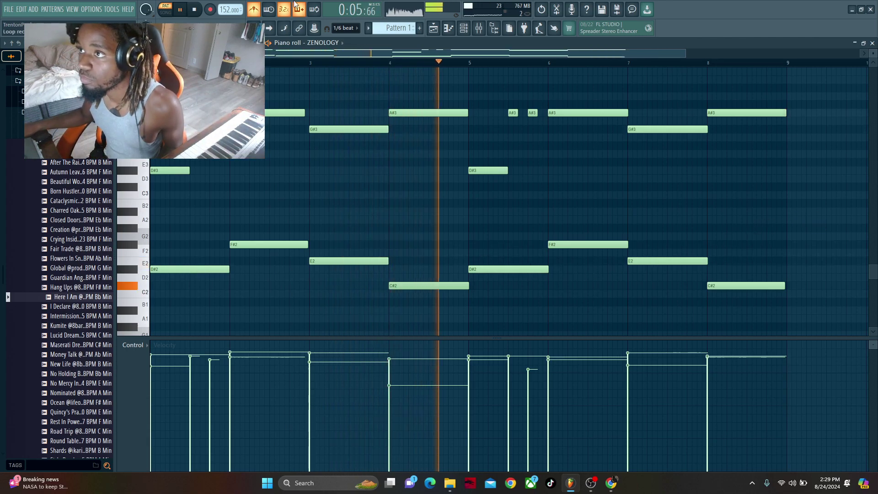
{"action": "left_click", "coordinate": [463, 28]}
{"action": "left_click", "coordinate": [295, 64]}
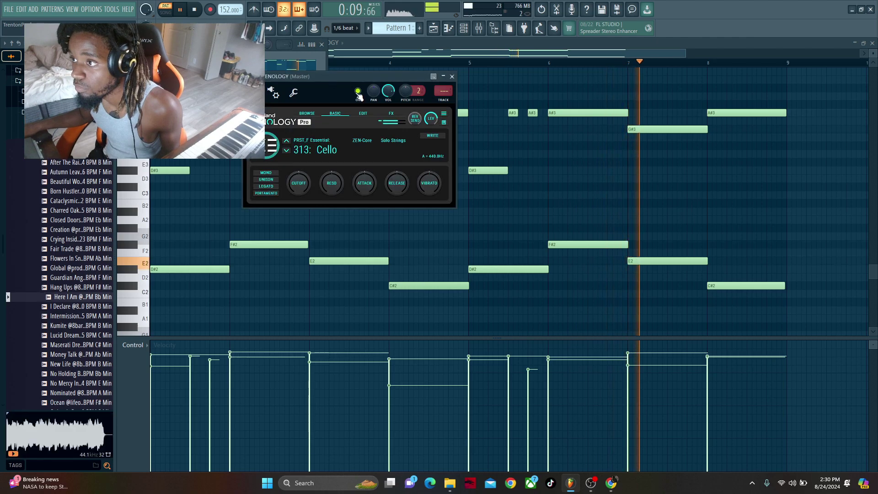
{"action": "left_click", "coordinate": [329, 147]}
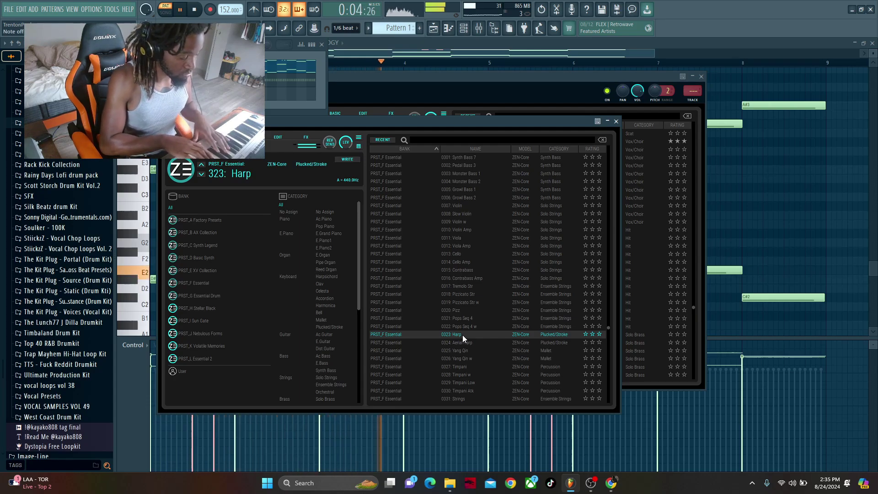
Record harp, Audience Choir and NewR&RBrass layers into Pattern 1 over the looping melody
{"action": "left_click", "coordinate": [211, 10]}
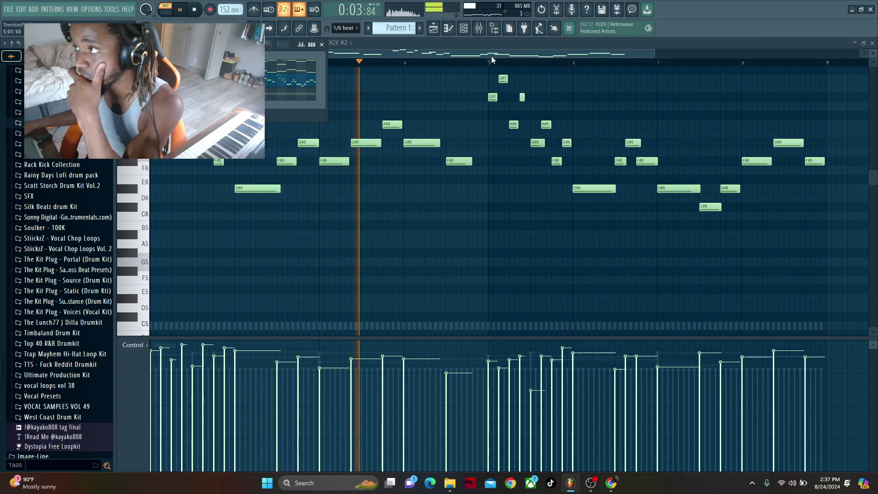
{"action": "key", "text": "F9"}
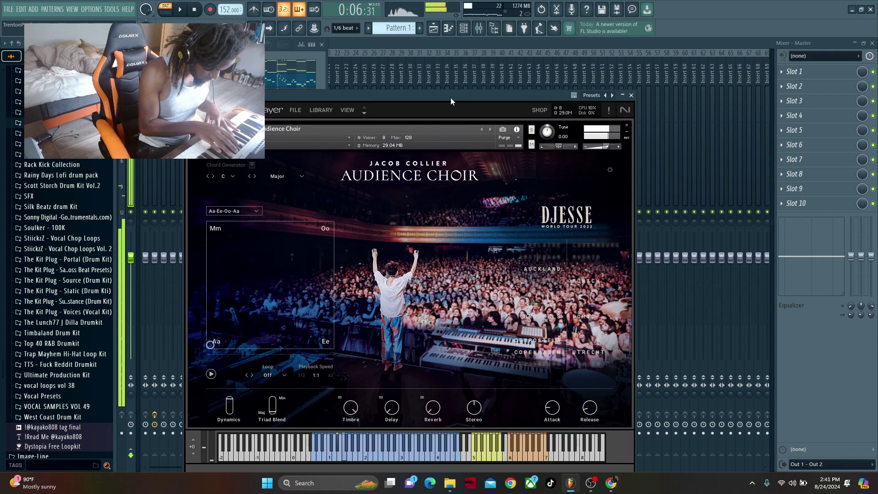
{"action": "key", "text": "space"}
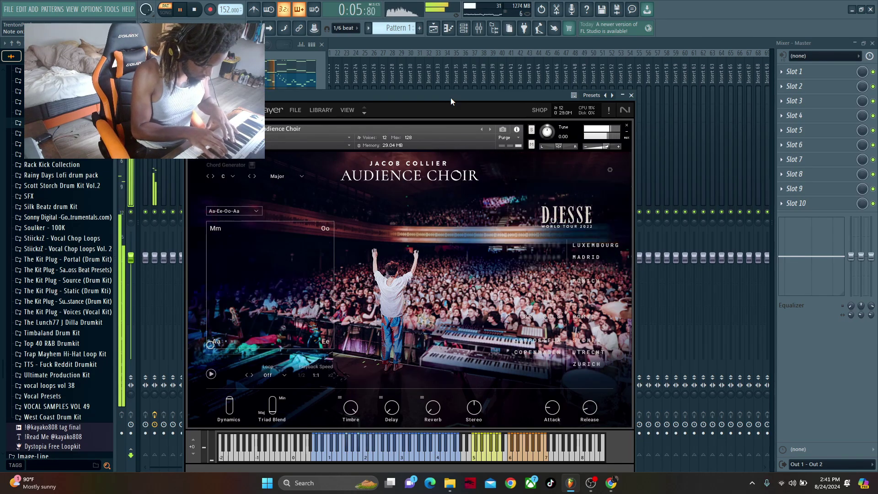
{"action": "left_click", "coordinate": [210, 10]}
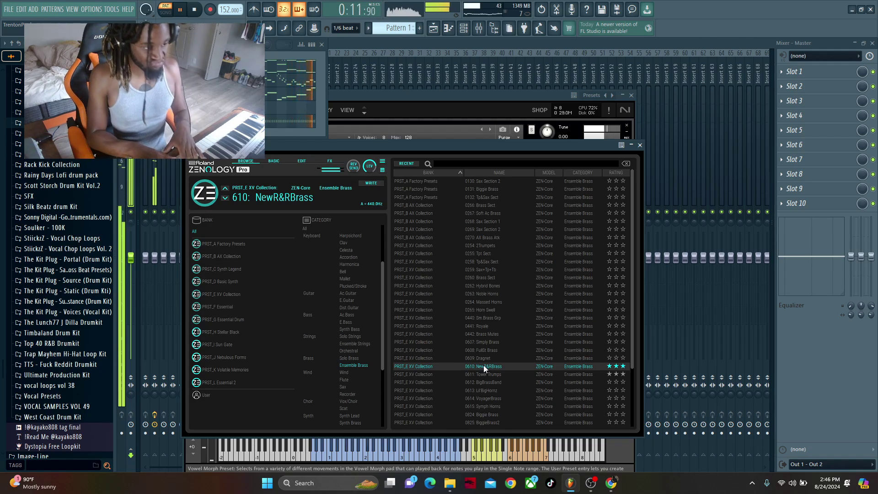
{"action": "left_click", "coordinate": [208, 10]}
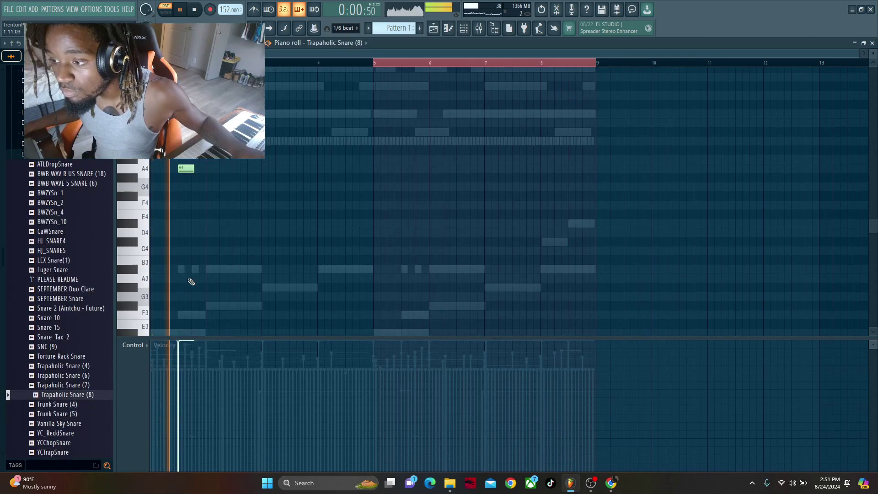
Add A4 notes for Trapaholic Snare (8) on the third beat of bars 3 and 4
{"action": "left_click", "coordinate": [292, 169]}
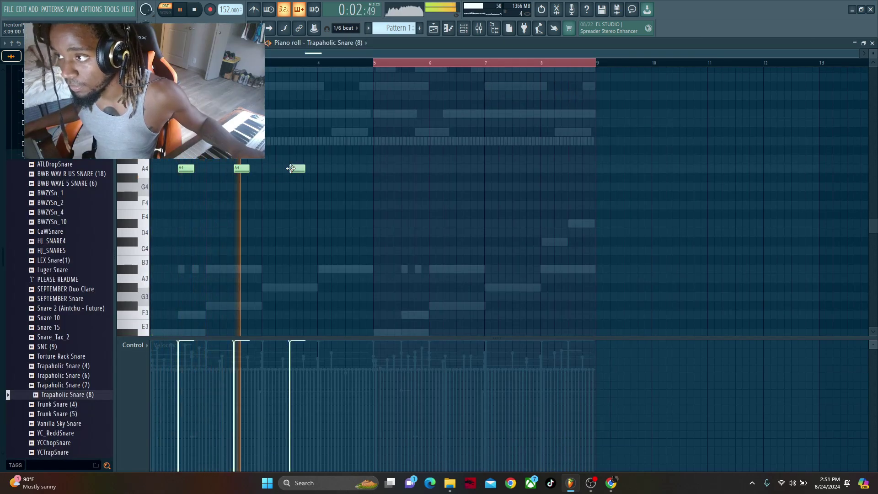
{"action": "left_click", "coordinate": [345, 168]}
{"action": "left_click", "coordinate": [329, 169]}
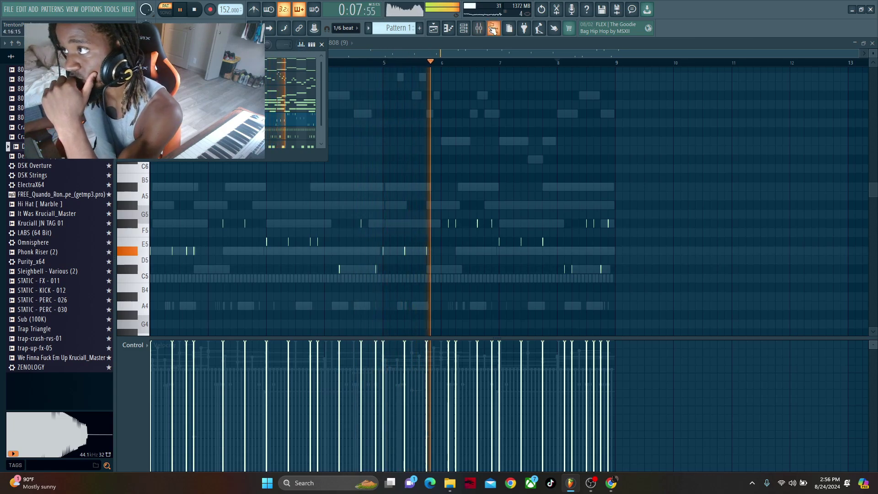
Check the effect in the mixer's first slot while the pattern plays, and return to the channel rack
{"action": "key", "text": "F9"}
{"action": "left_click", "coordinate": [813, 77]}
{"action": "left_click", "coordinate": [813, 78]}
{"action": "left_click", "coordinate": [813, 78]}
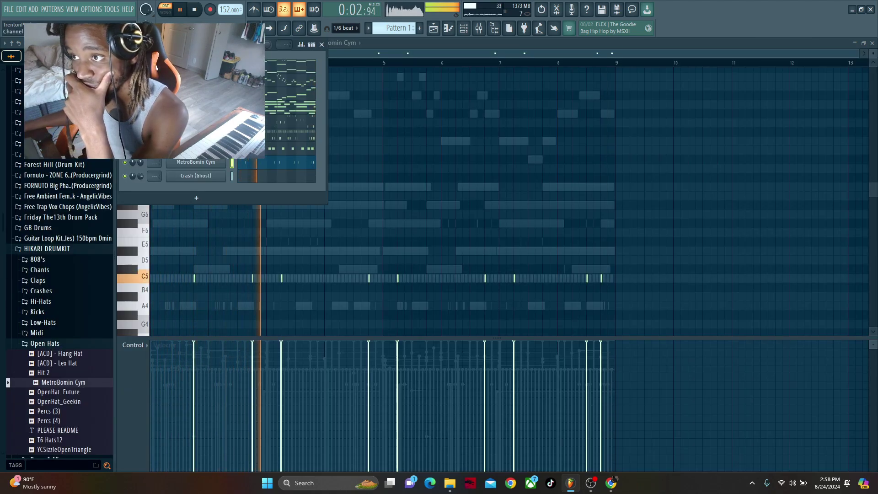
{"action": "left_click", "coordinate": [479, 28]}
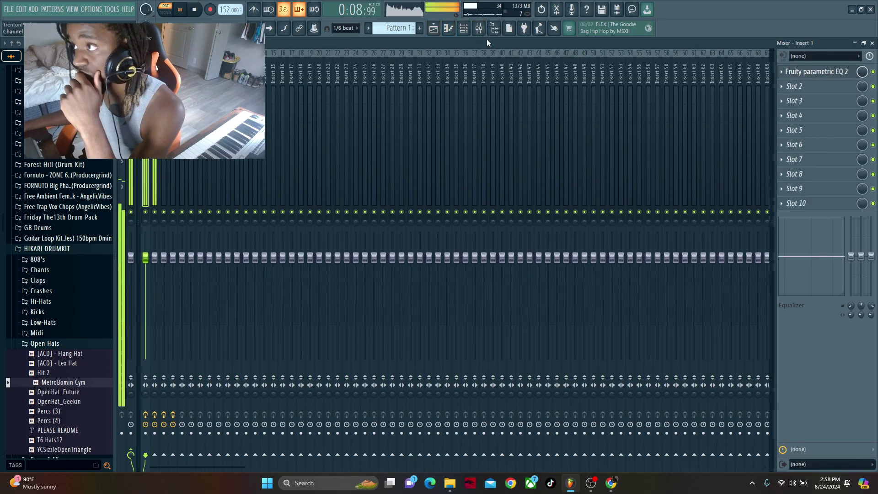
{"action": "left_click", "coordinate": [463, 28]}
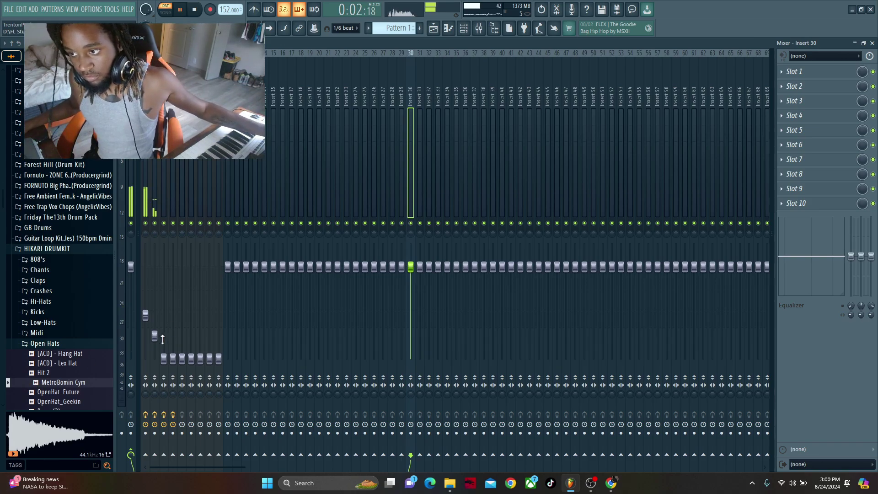
Raise the volume faders of mixer tracks 1, 2 and 3 to balance the melodic layers
{"action": "left_click_drag", "start_coordinate": [156, 336], "coordinate": [146, 310]}
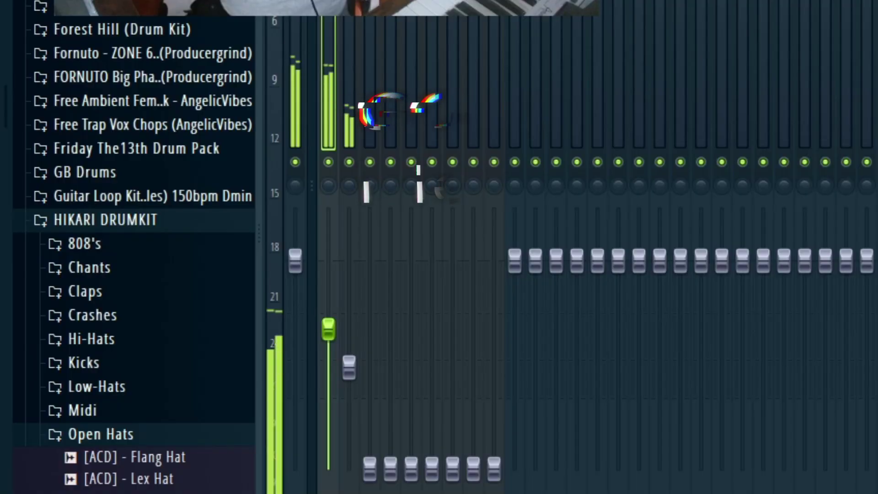
{"action": "left_click_drag", "start_coordinate": [146, 301], "coordinate": [147, 297]}
{"action": "left_click_drag", "start_coordinate": [355, 370], "coordinate": [356, 345]}
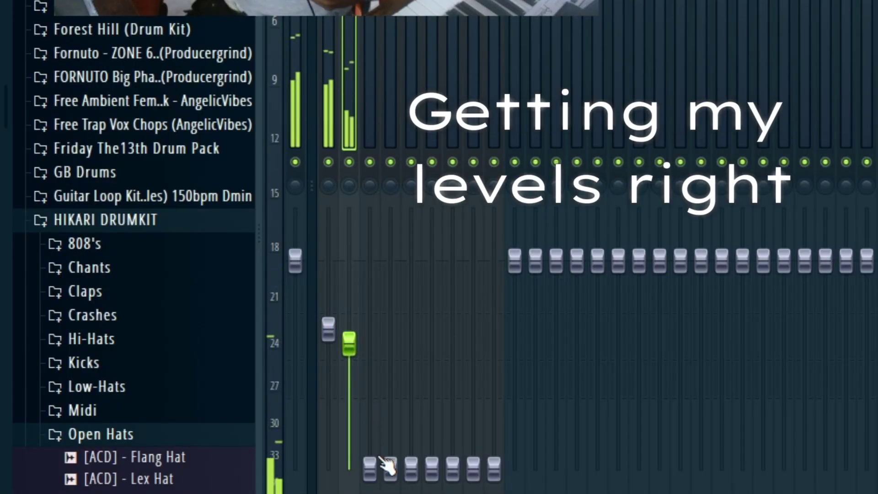
{"action": "left_click_drag", "start_coordinate": [369, 466], "coordinate": [369, 329]}
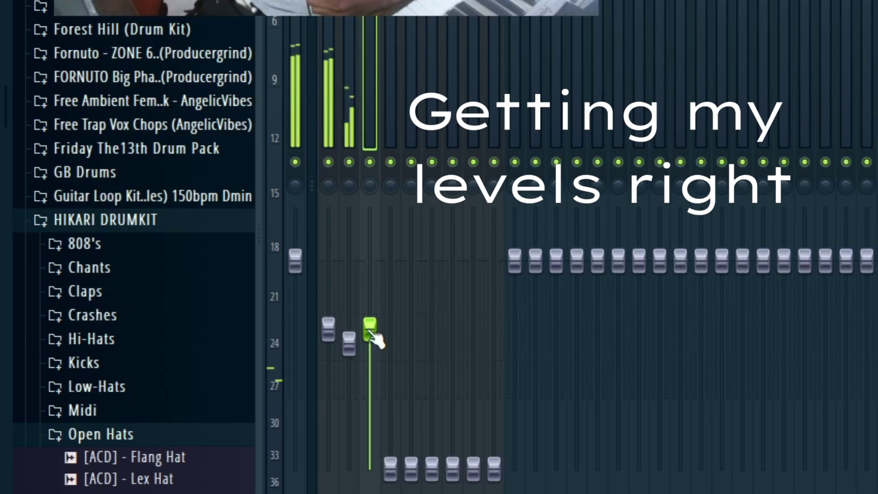
{"action": "left_click_drag", "start_coordinate": [369, 329], "coordinate": [370, 316]}
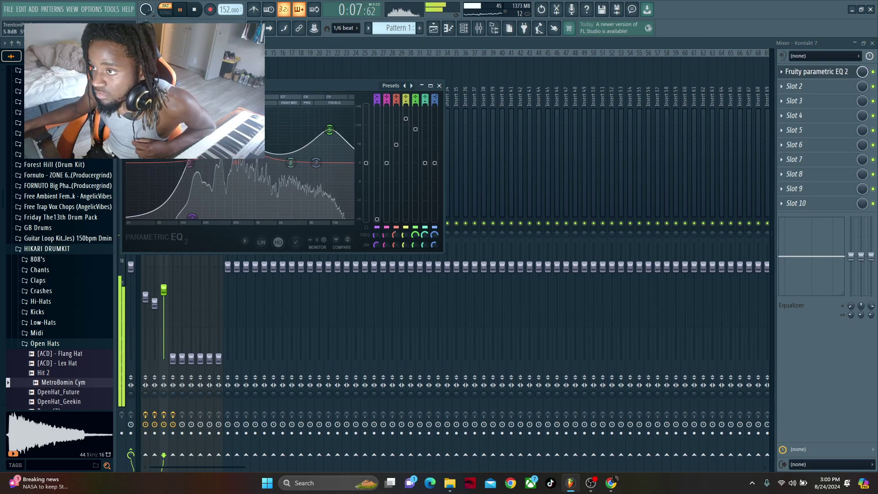
Leave the Kontakt 7 track's parametric EQ and boost the middle band of that track's built-in equalizer
{"action": "left_click", "coordinate": [501, 163]}
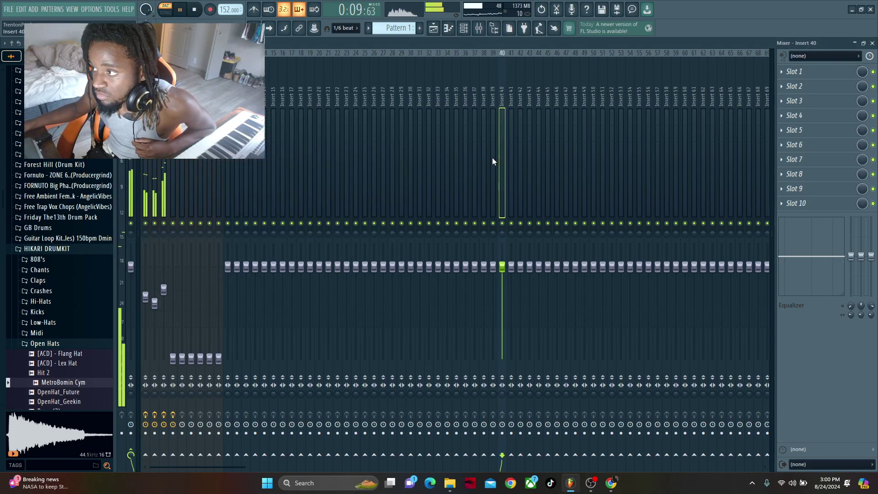
{"action": "left_click", "coordinate": [161, 292]}
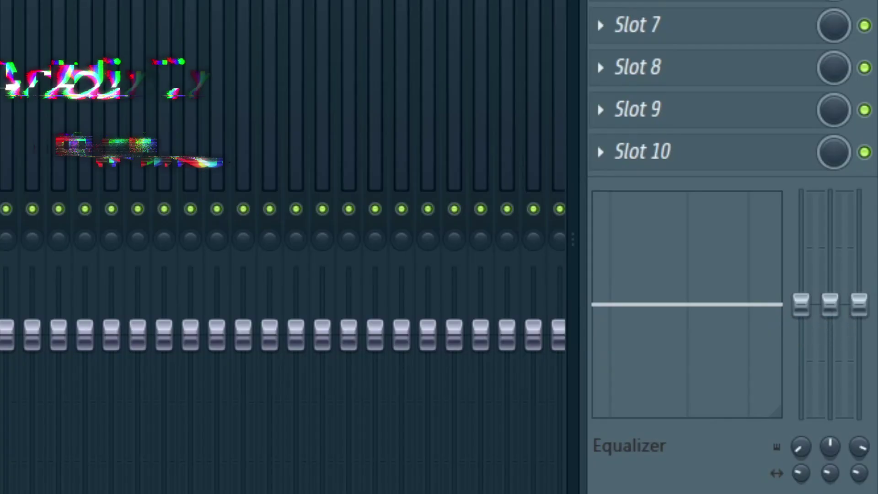
{"action": "left_click_drag", "start_coordinate": [861, 256], "coordinate": [862, 251]}
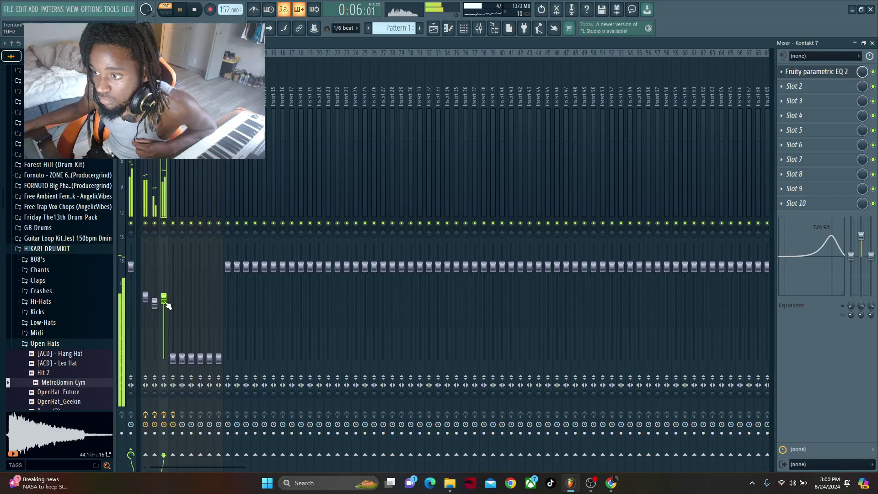
Raise the fader of mixer track 4 and pan mixer tracks 3 and 4 off centre
{"action": "left_click_drag", "start_coordinate": [172, 358], "coordinate": [173, 318]}
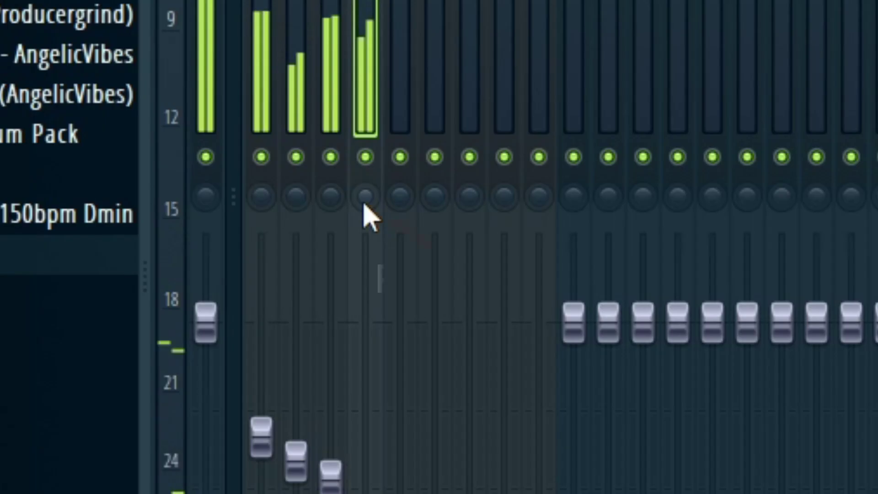
{"action": "left_click_drag", "start_coordinate": [174, 234], "coordinate": [173, 231]}
{"action": "left_click_drag", "start_coordinate": [365, 197], "coordinate": [330, 205]}
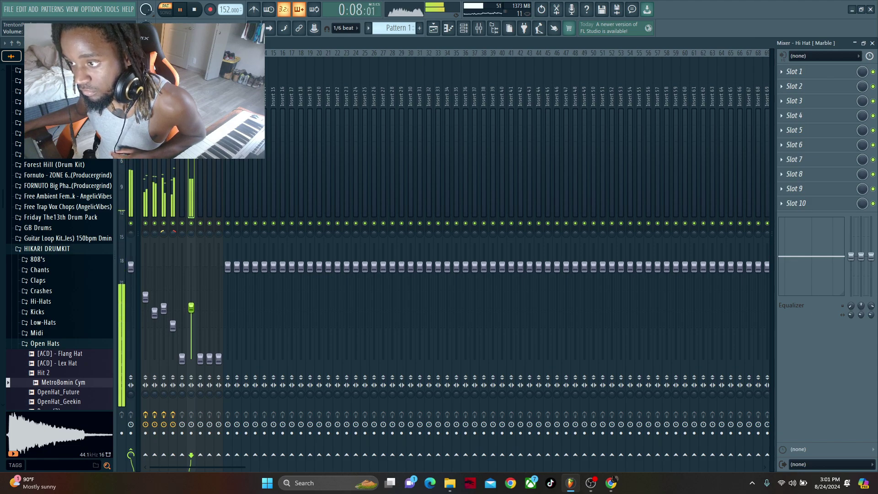
Raise the Trapaholic Snare (8) fader and load Fruity Parametric EQ 2 into that track's first effect slot
{"action": "left_click_drag", "start_coordinate": [201, 358], "coordinate": [200, 322]}
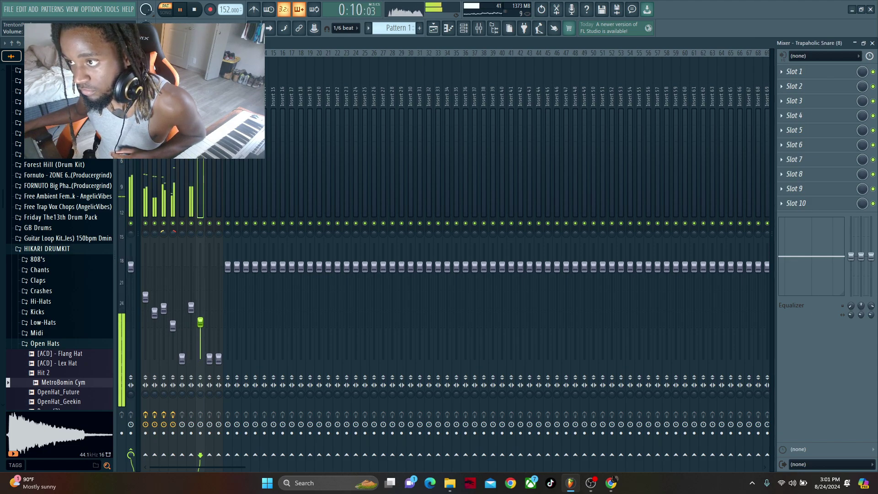
{"action": "left_click", "coordinate": [804, 74]}
{"action": "left_click", "coordinate": [651, 301]}
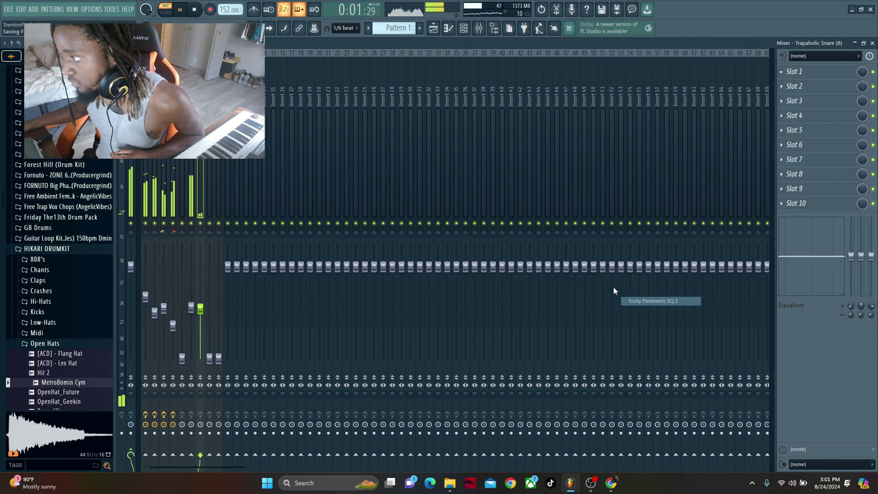
Cut the snare's lowest frequencies with EQ band 1 and boost band 3 by about 7 dB
{"action": "left_click_drag", "start_coordinate": [163, 162], "coordinate": [182, 217]}
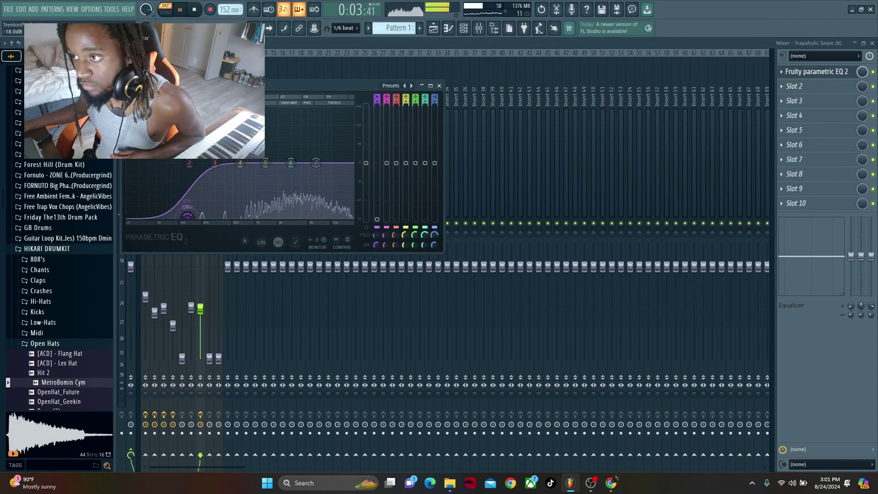
{"action": "left_click_drag", "start_coordinate": [252, 149], "coordinate": [237, 87]}
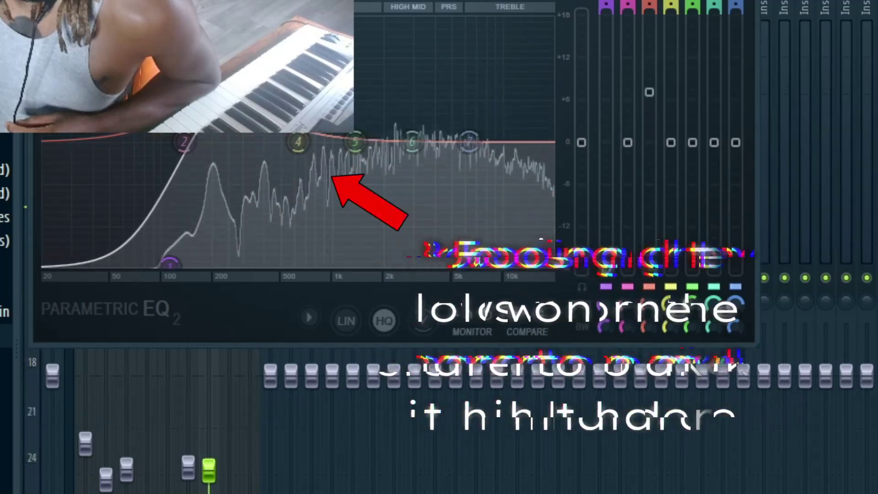
{"action": "left_click_drag", "start_coordinate": [348, 141], "coordinate": [536, 149]}
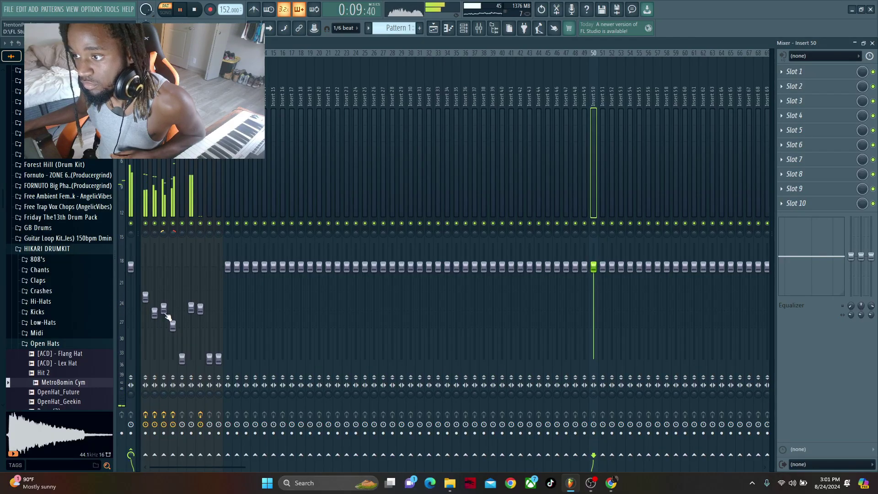
Fine-tune the Trapaholic Snare (8) level and raise the faders of the MetroBomin Cym track and mixer track 5
{"action": "left_click", "coordinate": [201, 308]}
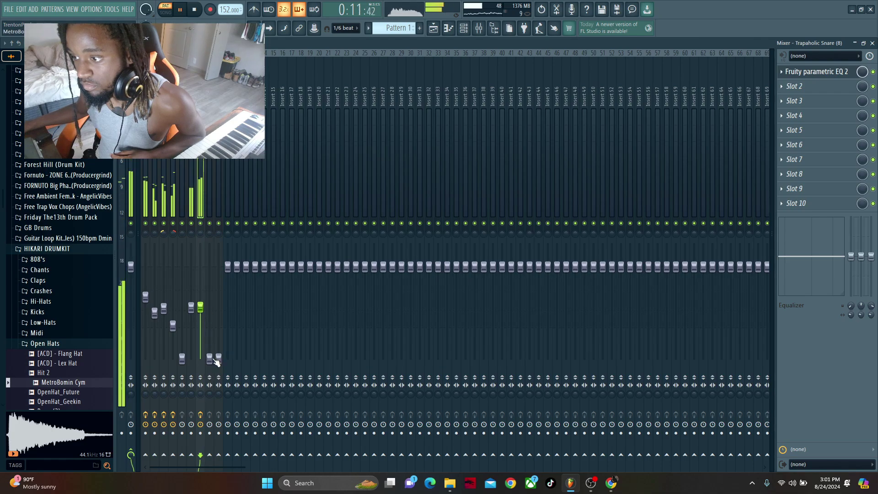
{"action": "left_click_drag", "start_coordinate": [209, 358], "coordinate": [210, 342]}
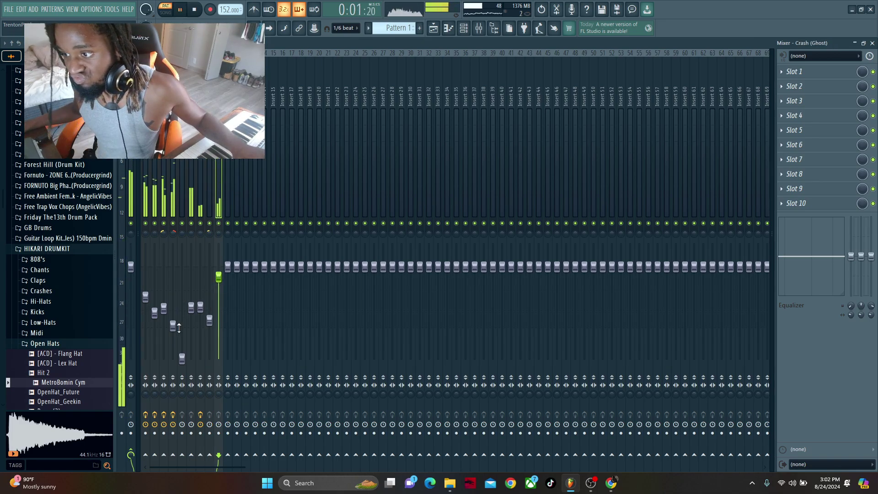
{"action": "left_click_drag", "start_coordinate": [184, 360], "coordinate": [185, 347]}
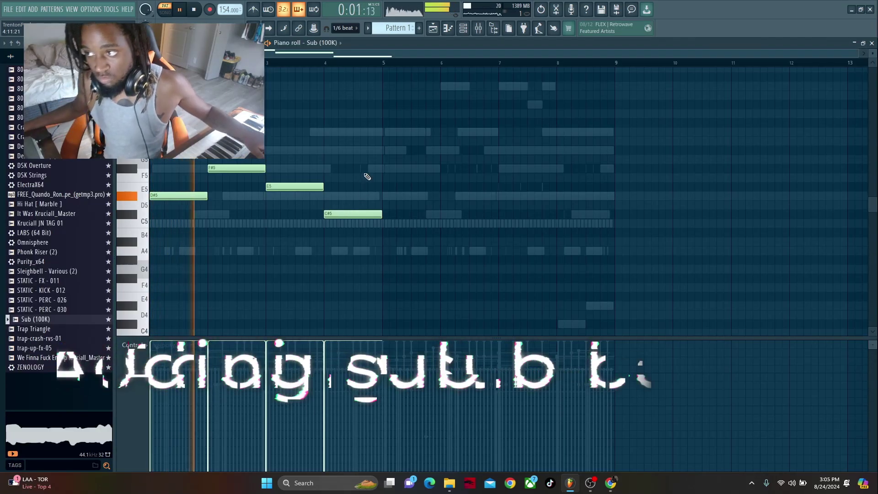
Duplicate the four Sub (100K) notes into bars 5 to 8 and route the Sub (100K) channel to mixer insert 10
{"action": "key", "text": "ctrl+b"}
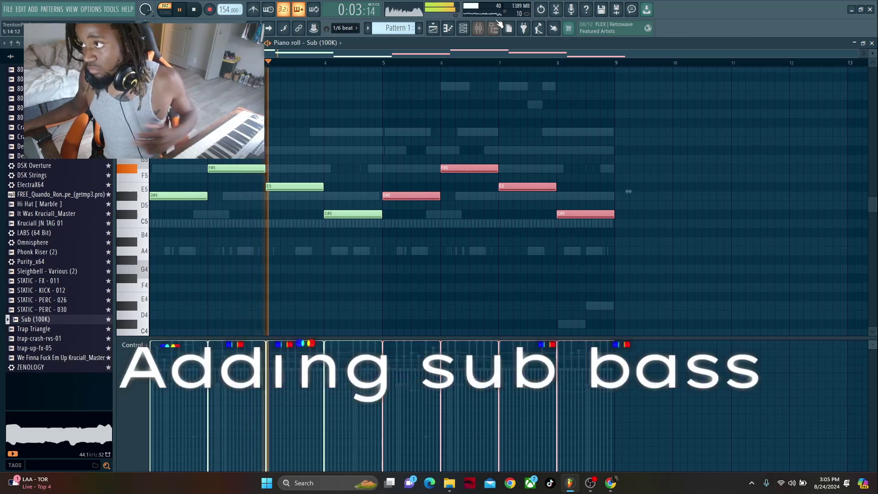
{"action": "key", "text": "F6"}
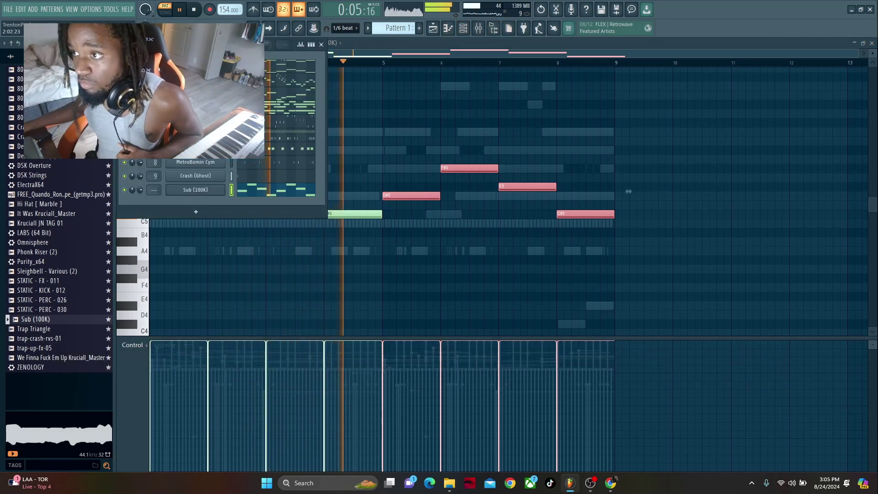
{"action": "key", "text": "F9"}
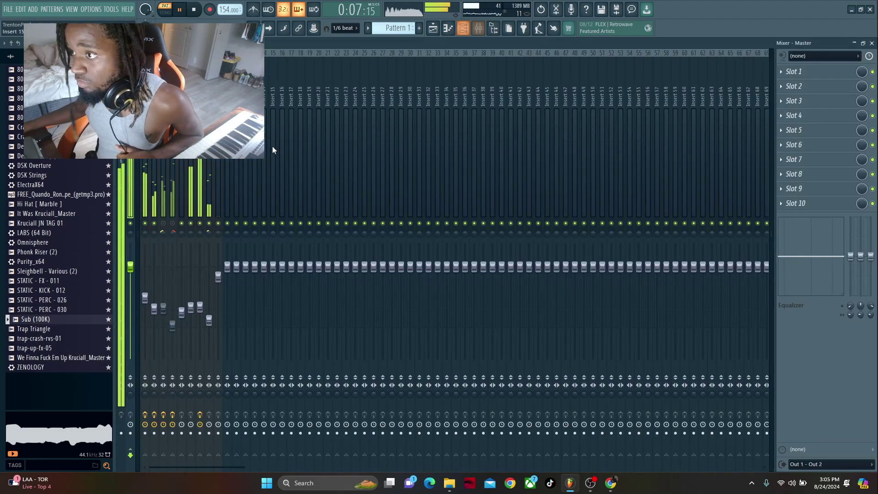
{"action": "right_click", "coordinate": [230, 158]}
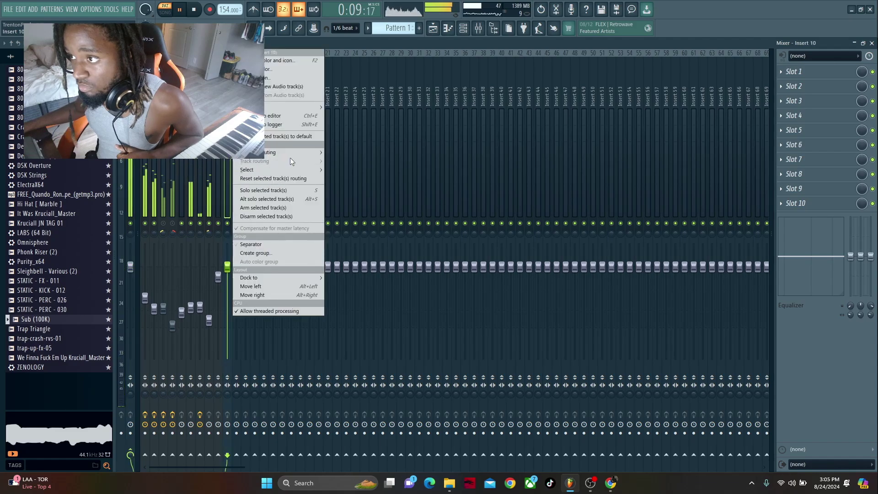
{"action": "mouse_move", "coordinate": [303, 153]}
{"action": "left_click", "coordinate": [345, 152]}
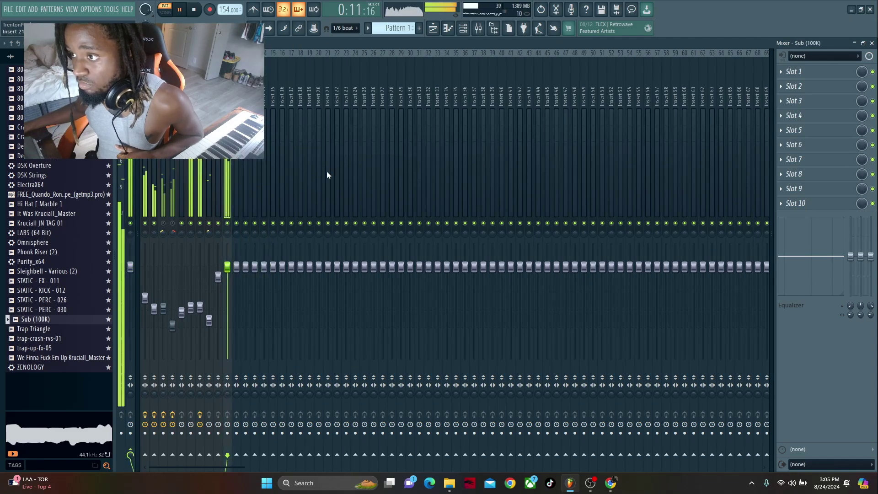
Lower the Sub (100K) fader and adjust stereo separation on the sub and the first few instrument mixer tracks
{"action": "left_click_drag", "start_coordinate": [227, 266], "coordinate": [236, 307]}
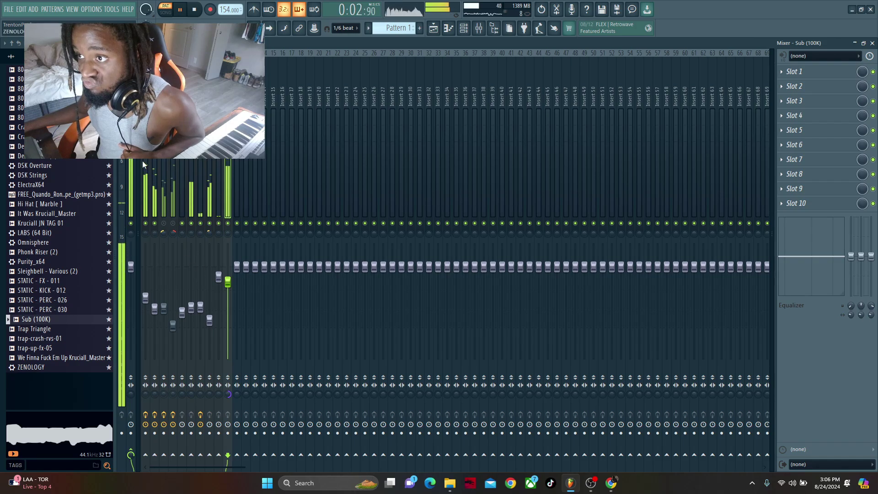
{"action": "left_click_drag", "start_coordinate": [146, 395], "coordinate": [157, 393]}
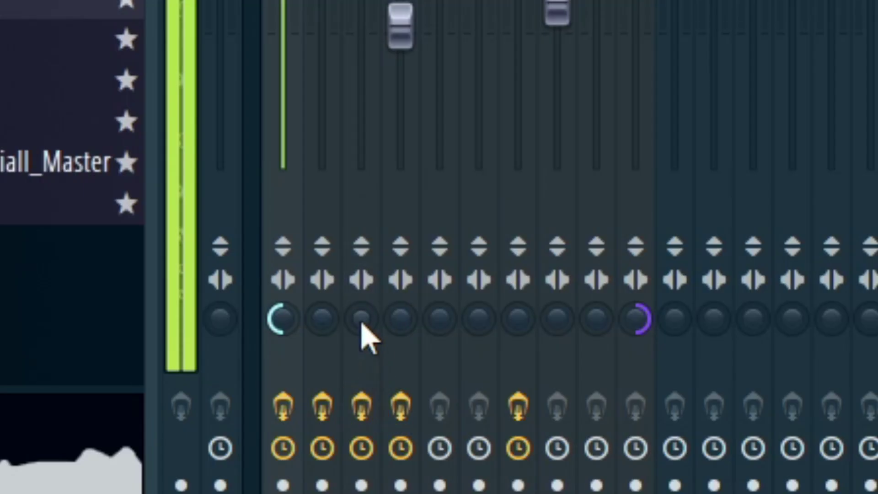
{"action": "left_click_drag", "start_coordinate": [163, 395], "coordinate": [163, 393]}
{"action": "left_click_drag", "start_coordinate": [389, 326], "coordinate": [389, 330]}
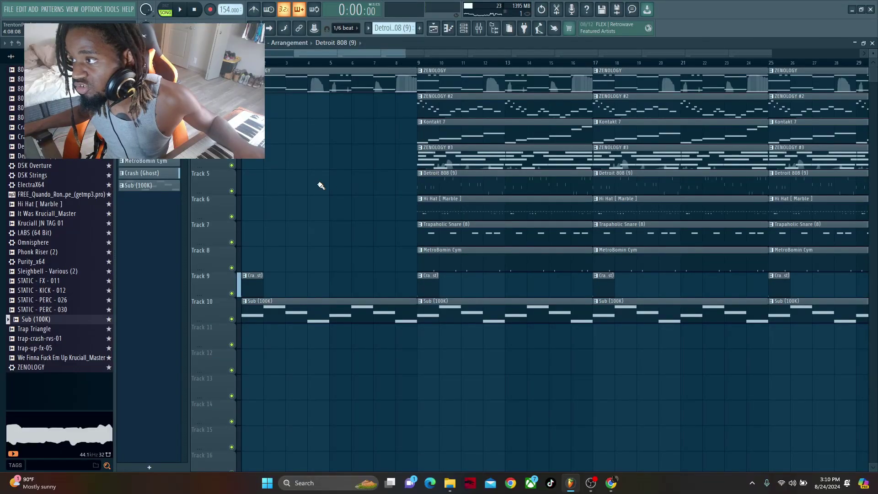
Place Detroit 808 (9), Hi Hat [ Marble ], Trapaholic Snare (8) and MetroBomin Cym clips at bar 1 on tracks 5 to 8
{"action": "left_click", "coordinate": [256, 185]}
{"action": "left_click", "coordinate": [256, 210]}
{"action": "left_click", "coordinate": [256, 235]}
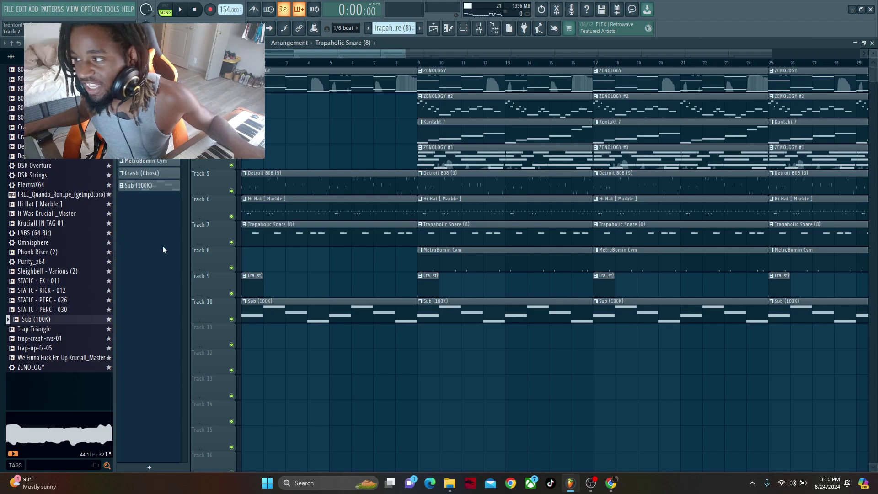
{"action": "left_click", "coordinate": [273, 261]}
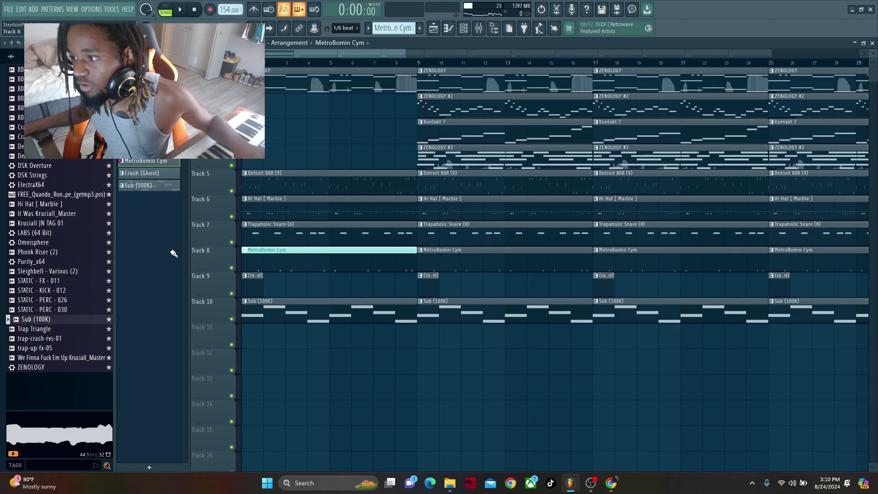
Delete the Sub (100K) clip from bars 1 to 8 and the clips on tracks 5 to 8 from bars 9 to 16
{"action": "right_click", "coordinate": [316, 314]}
{"action": "key", "text": "space"}
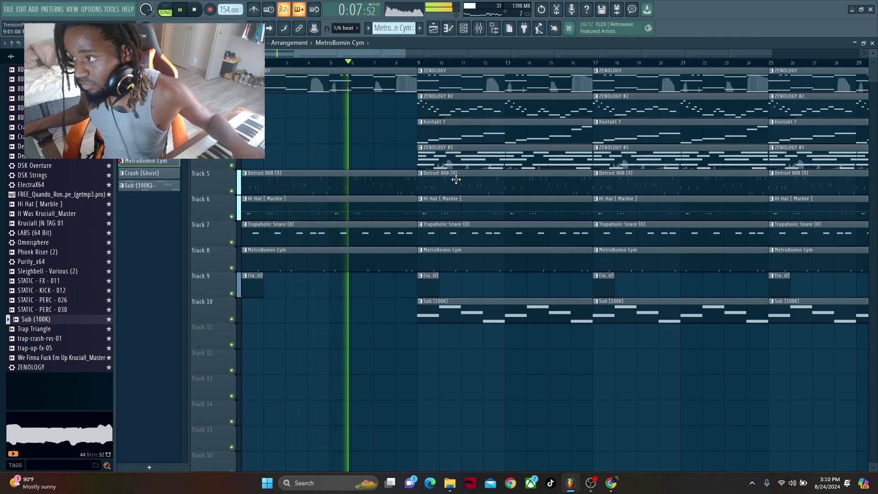
{"action": "right_click", "coordinate": [506, 200]}
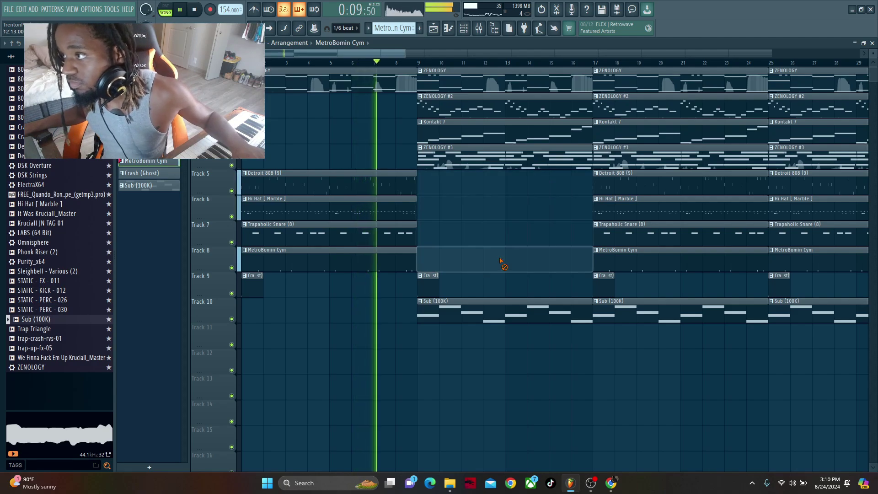
{"action": "right_click", "coordinate": [506, 256]}
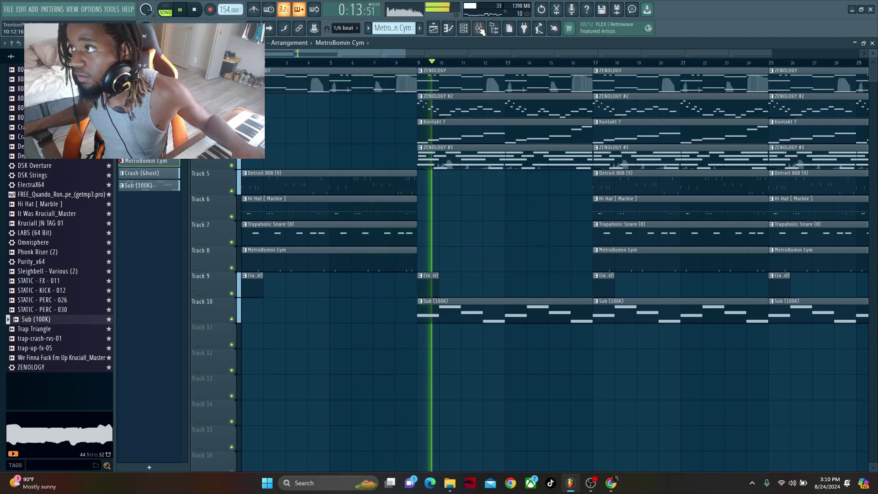
Enable the Detroit 808 (9) volume envelope with attack and decay at minimum and hold at maximum
{"action": "key", "text": "F6"}
{"action": "key", "text": "space"}
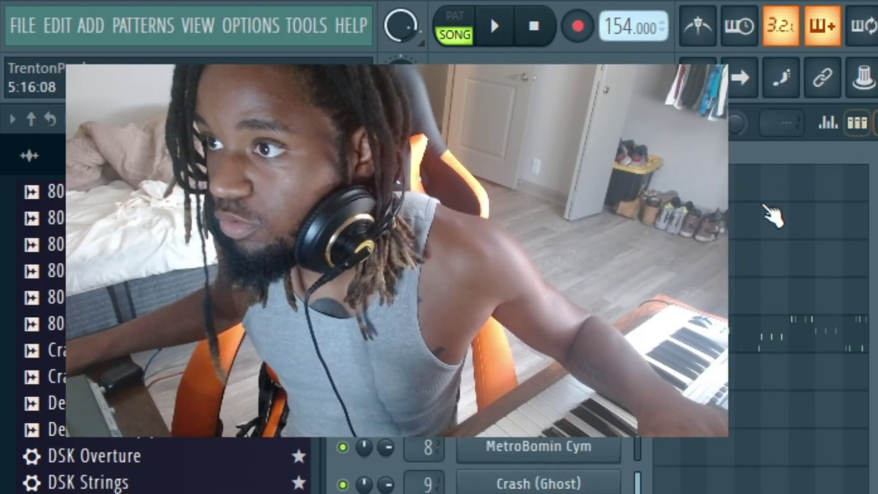
{"action": "left_click", "coordinate": [196, 120]}
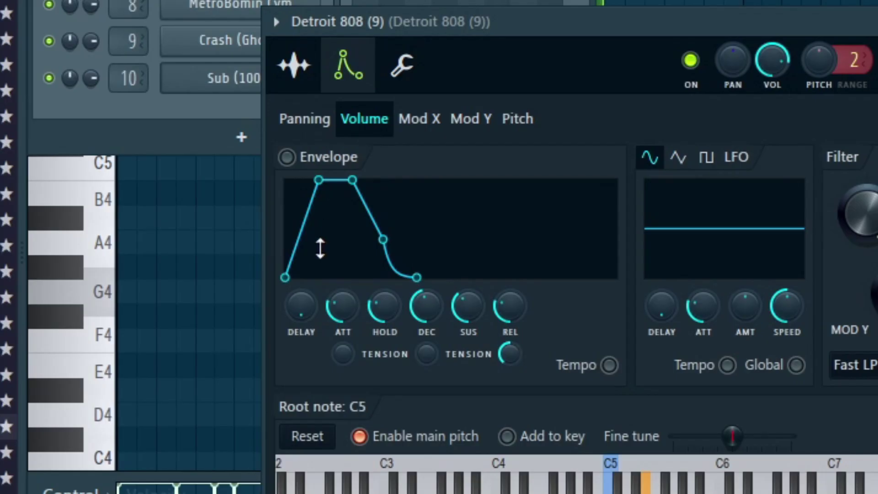
{"action": "left_click_drag", "start_coordinate": [338, 308], "coordinate": [339, 329]}
{"action": "left_click_drag", "start_coordinate": [393, 304], "coordinate": [393, 279]}
{"action": "left_click_drag", "start_coordinate": [426, 306], "coordinate": [426, 330]}
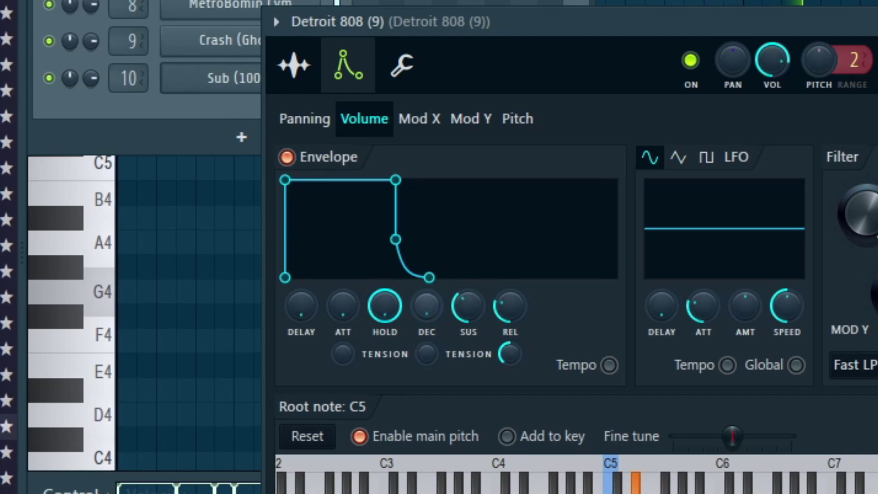